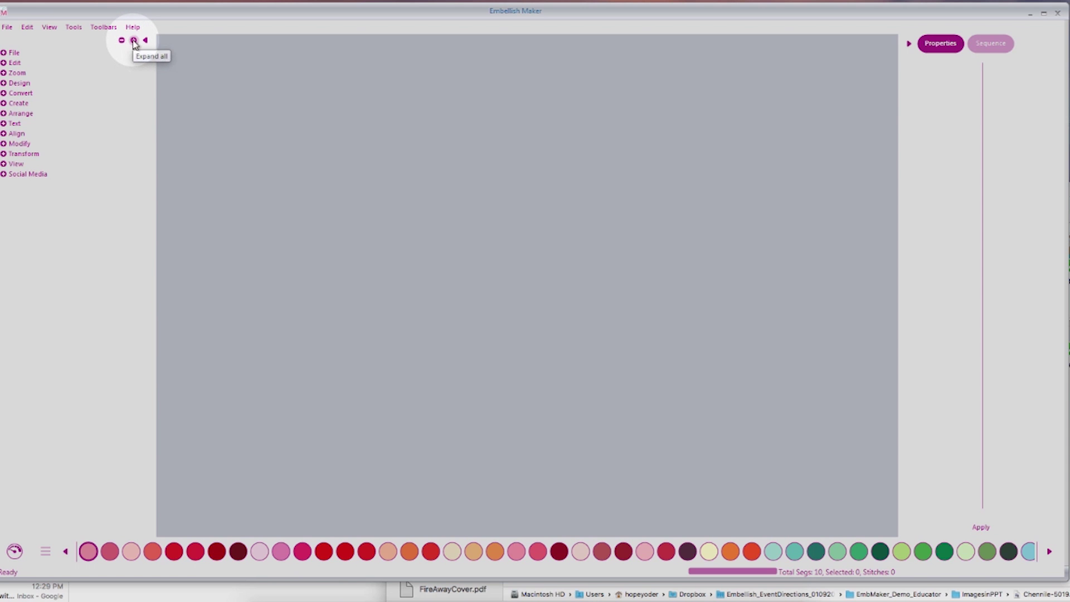
Expand all tool categories and start a new blank design, Design3.
left_click(134, 40)
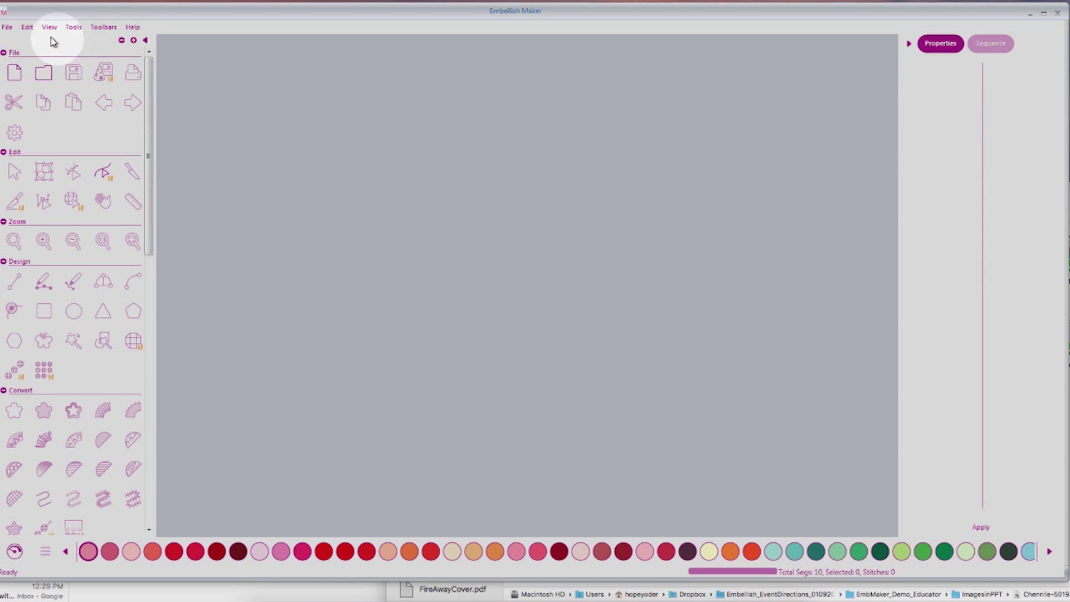
left_click(12, 71)
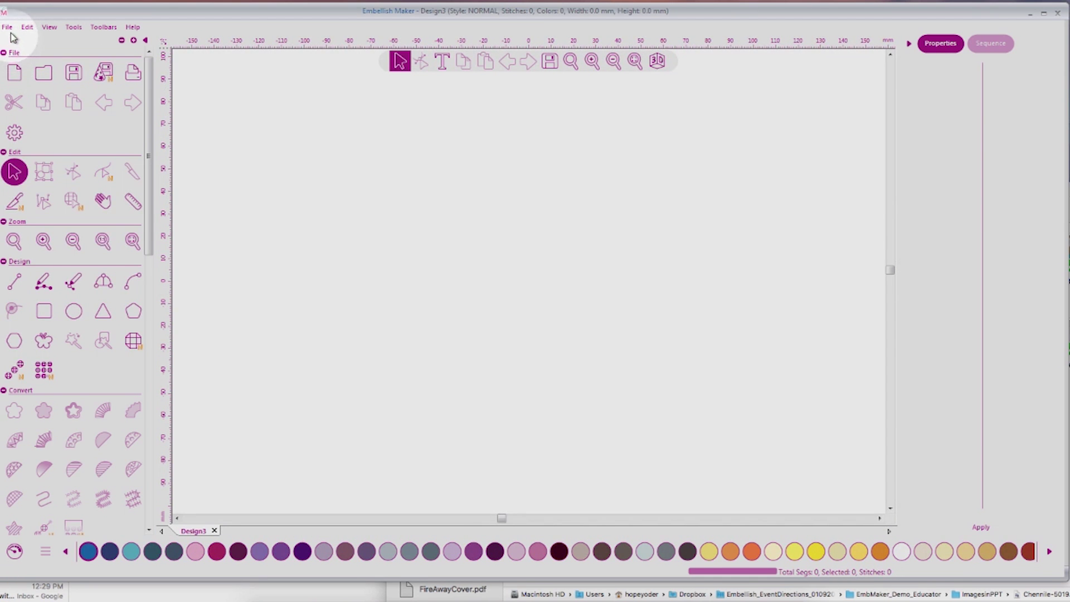
Open the Flamingo_Appli design with Convert to outlines enabled.
left_click(9, 28)
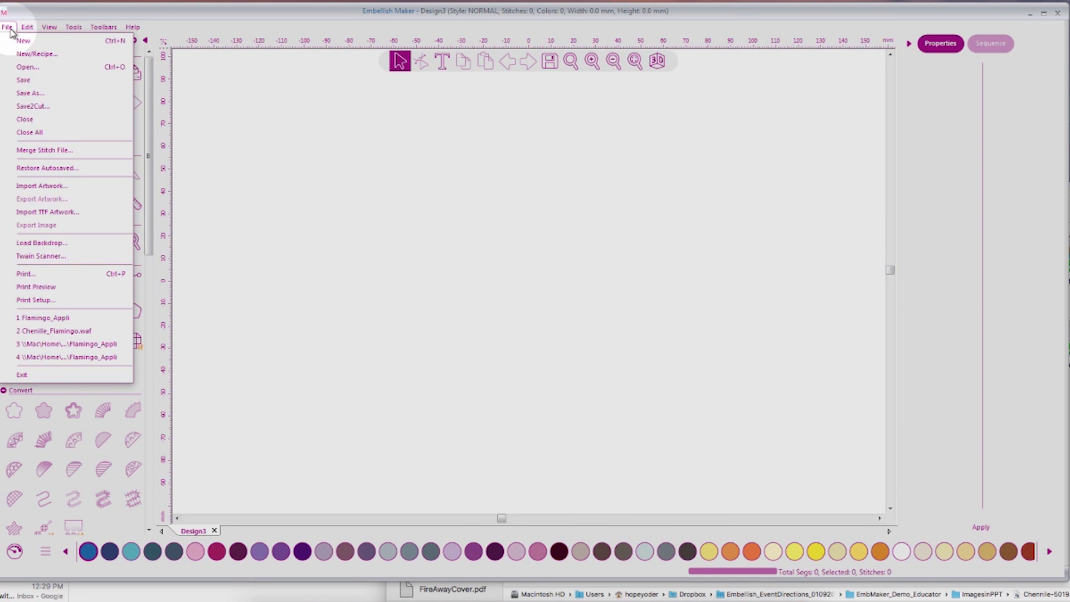
left_click(27, 67)
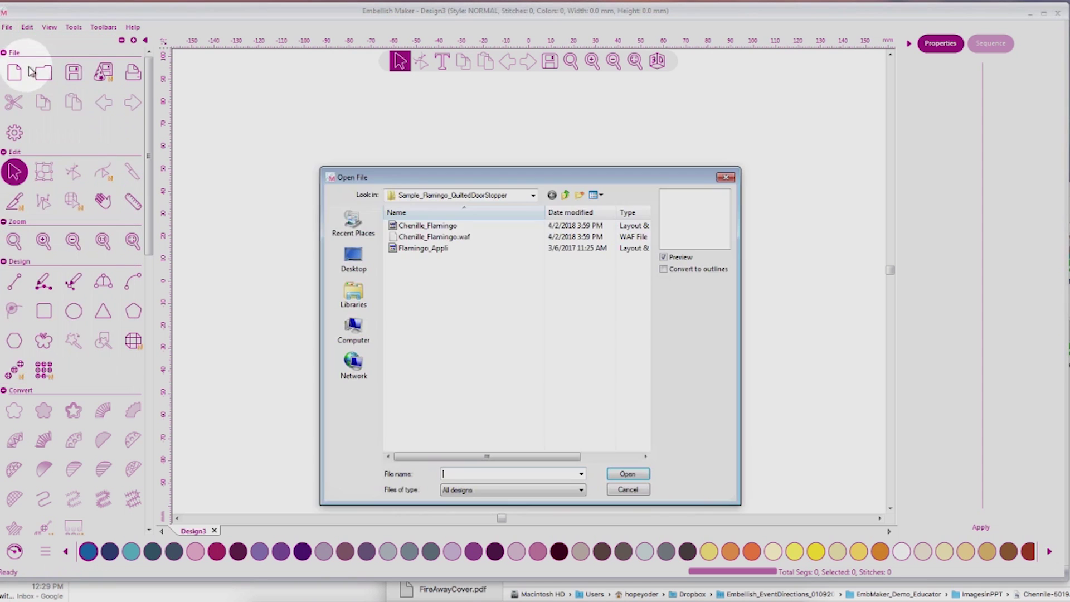
left_click(421, 250)
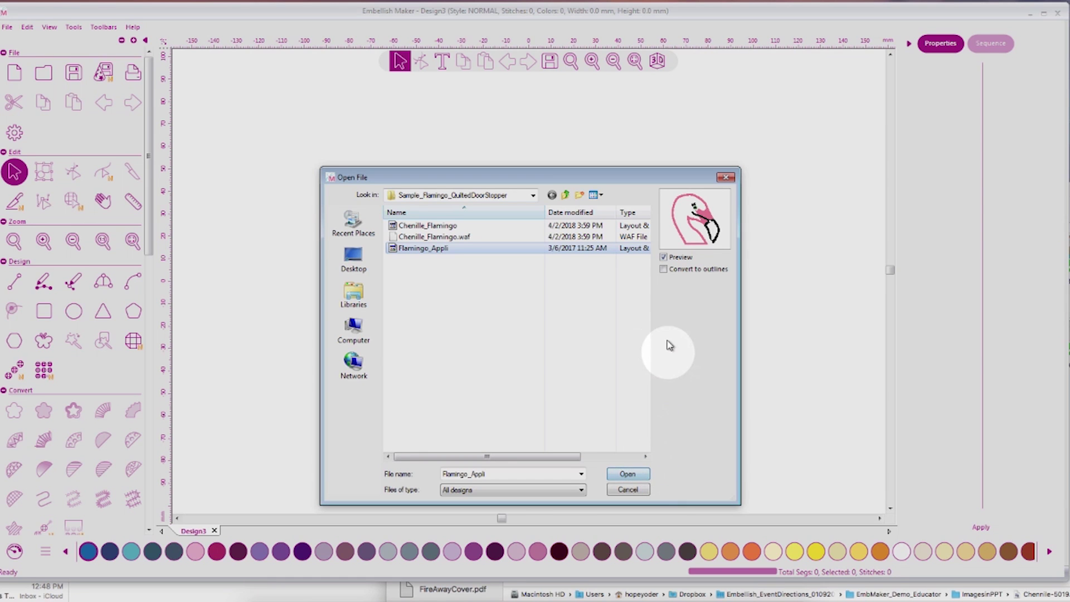
left_click(664, 269)
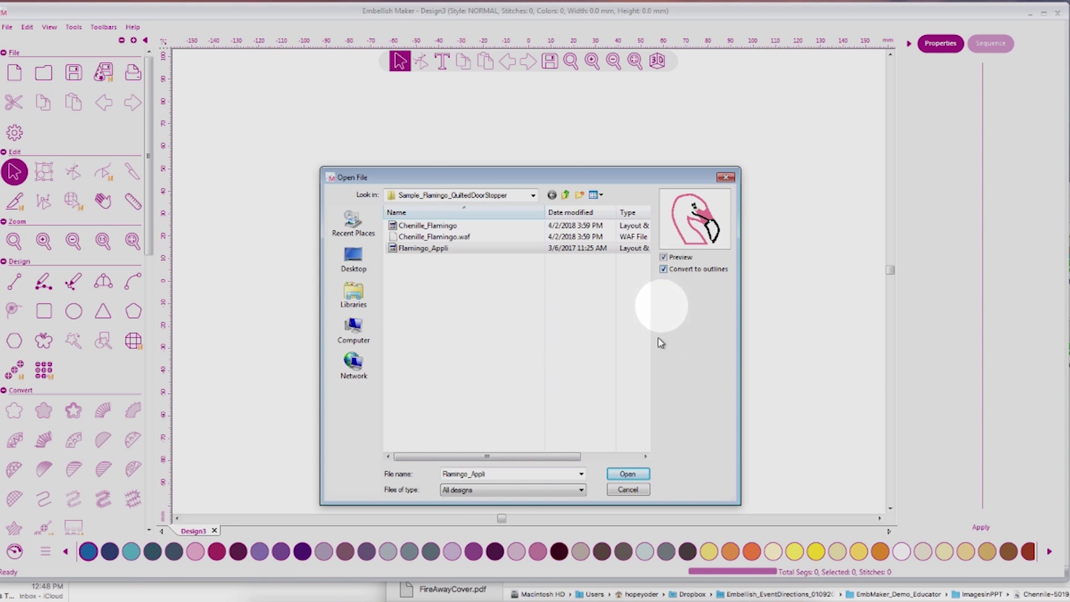
left_click(635, 475)
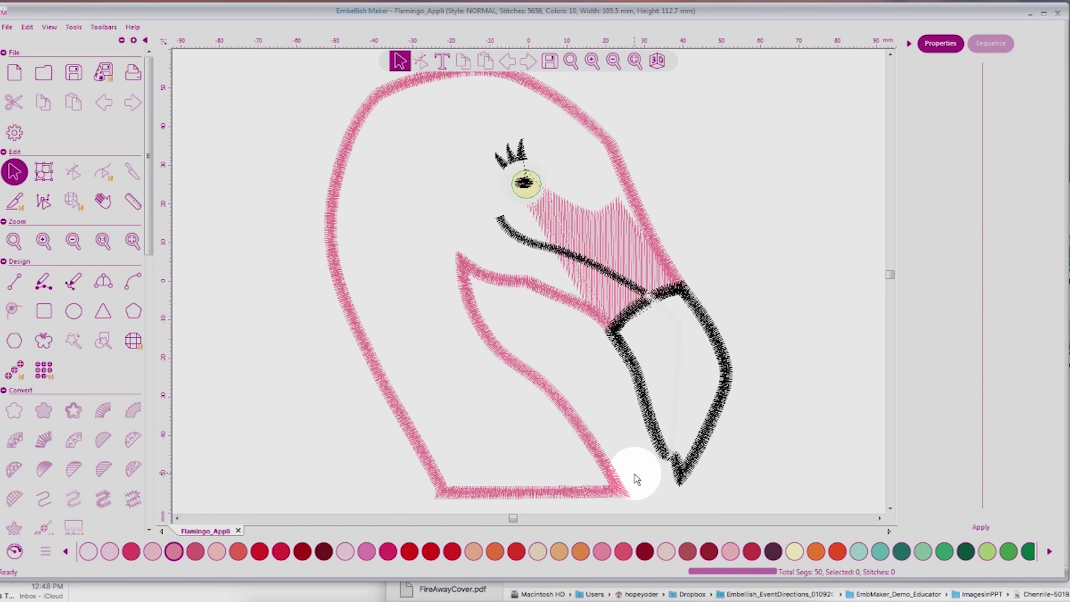
Select the pink head outline and review its properties: Standard fill at 0.4 mm density.
left_click(715, 329)
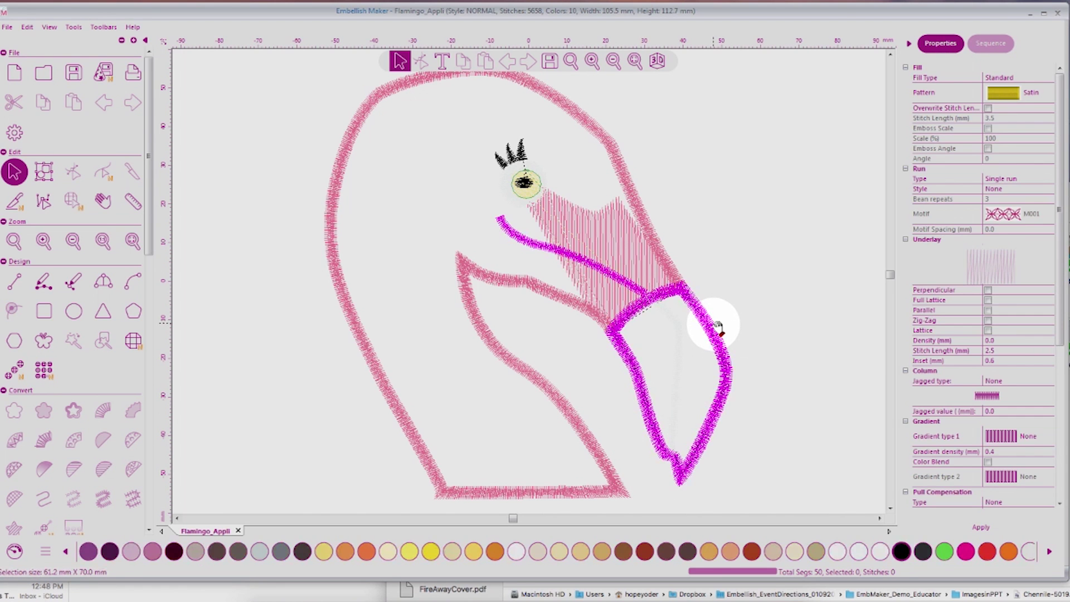
left_click(810, 169)
left_click(621, 160)
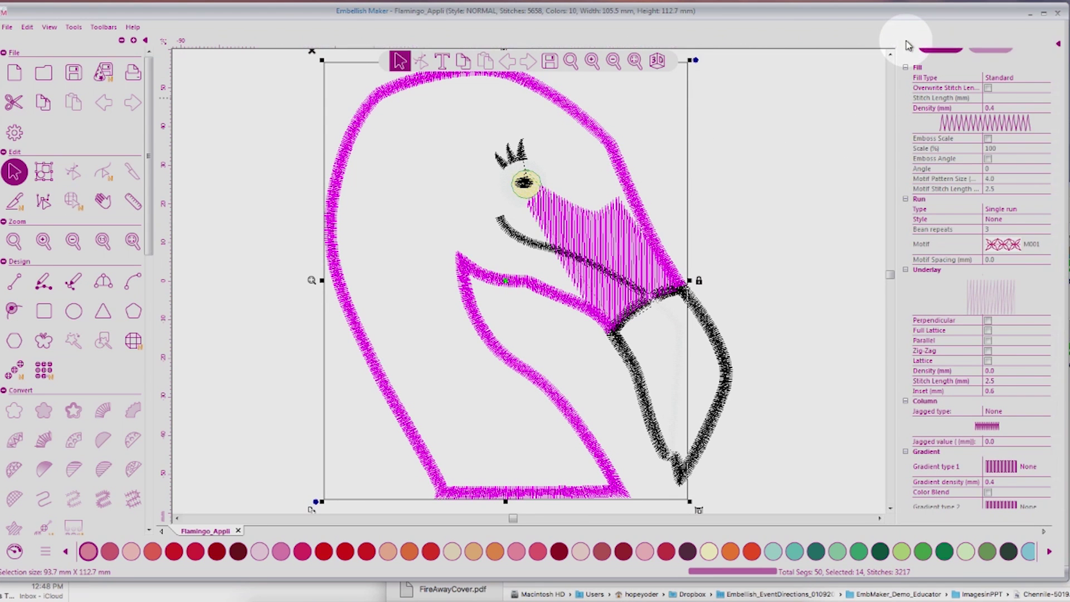
left_click(922, 46)
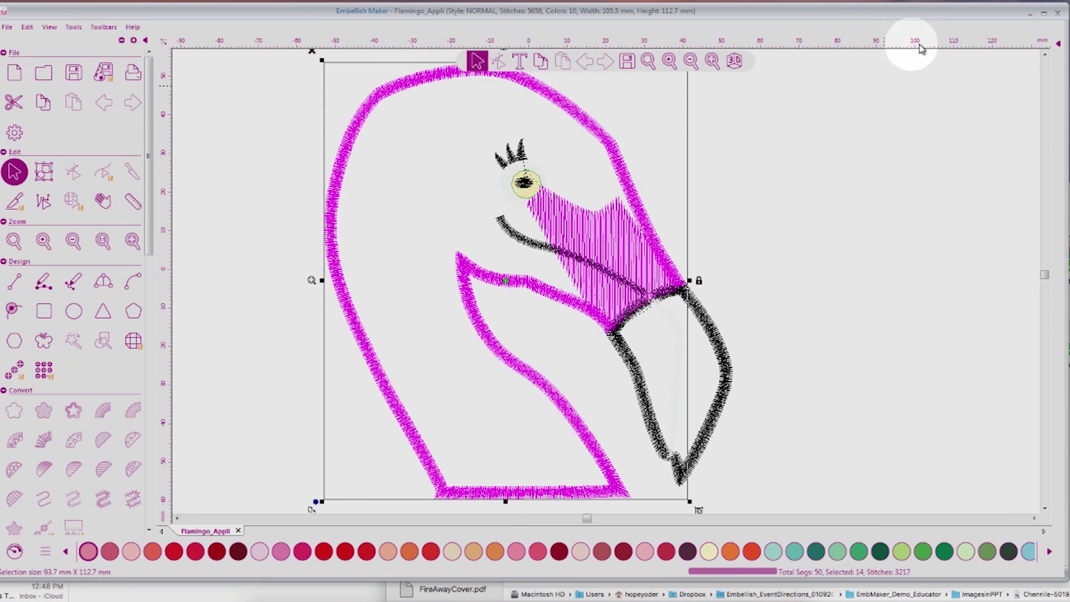
left_click(1060, 47)
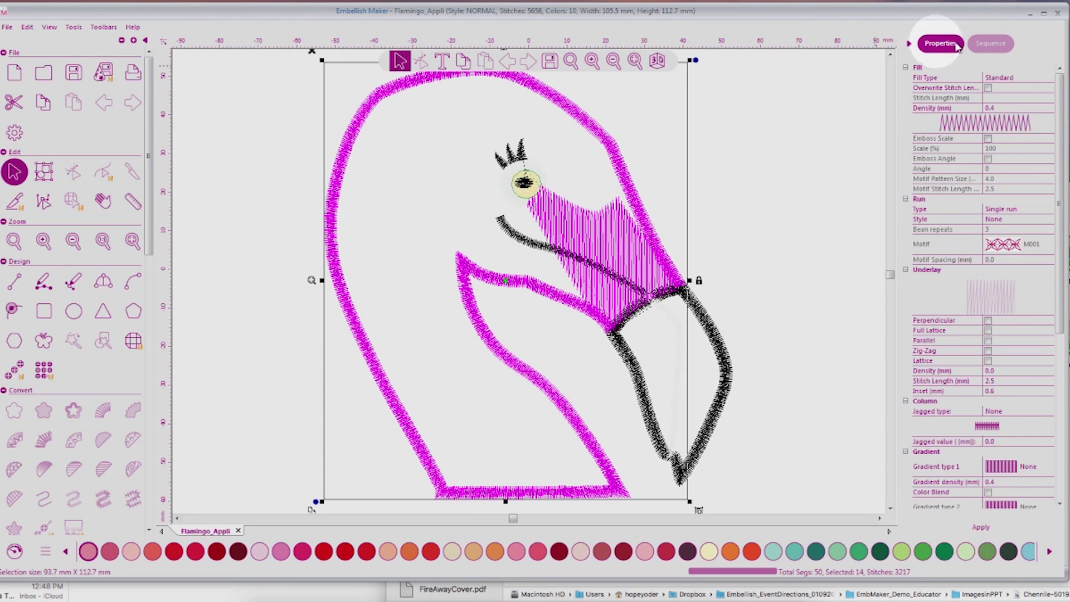
Show the stitch Sequence panel and select the entire flamingo design.
left_click(985, 44)
left_click_drag(1059, 279, 1053, 78)
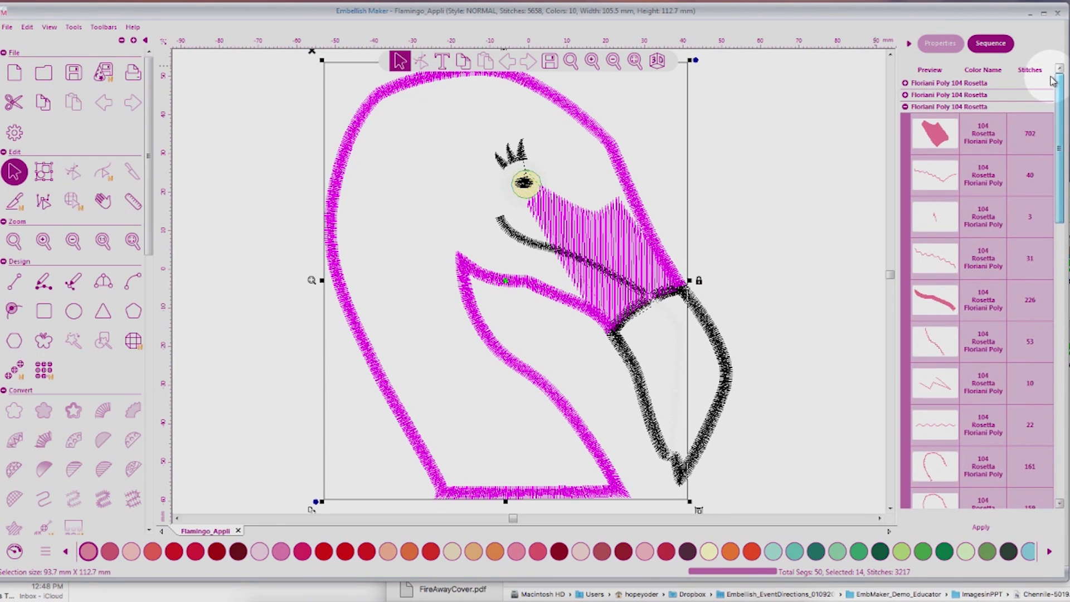
left_click(764, 130)
key("ctrl+a")
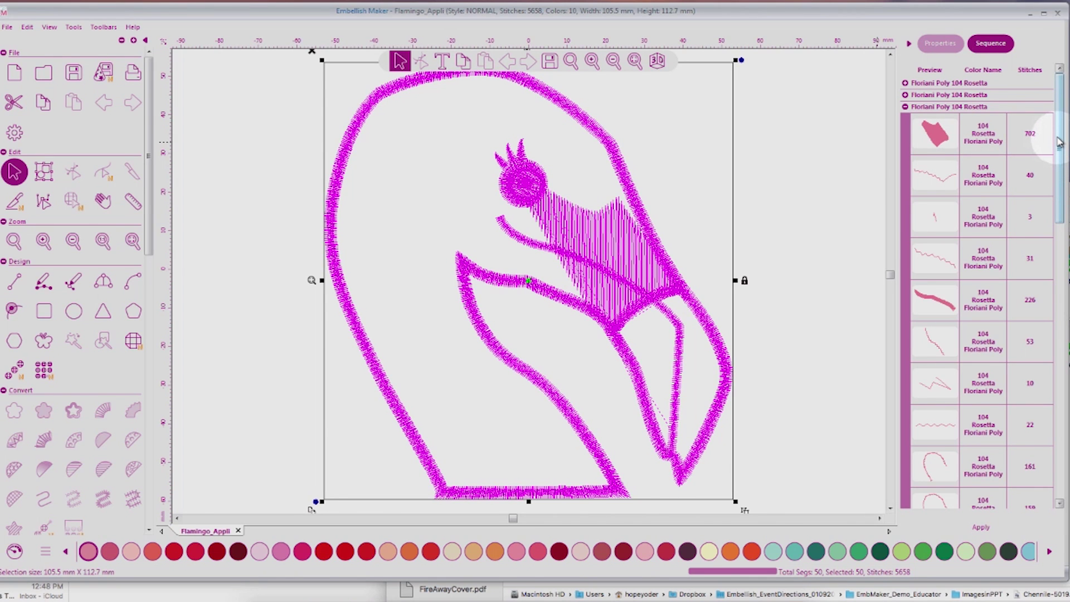
Rearrange the colour groups and select the 210-stitch block in the first Rosetta group.
left_click(905, 107)
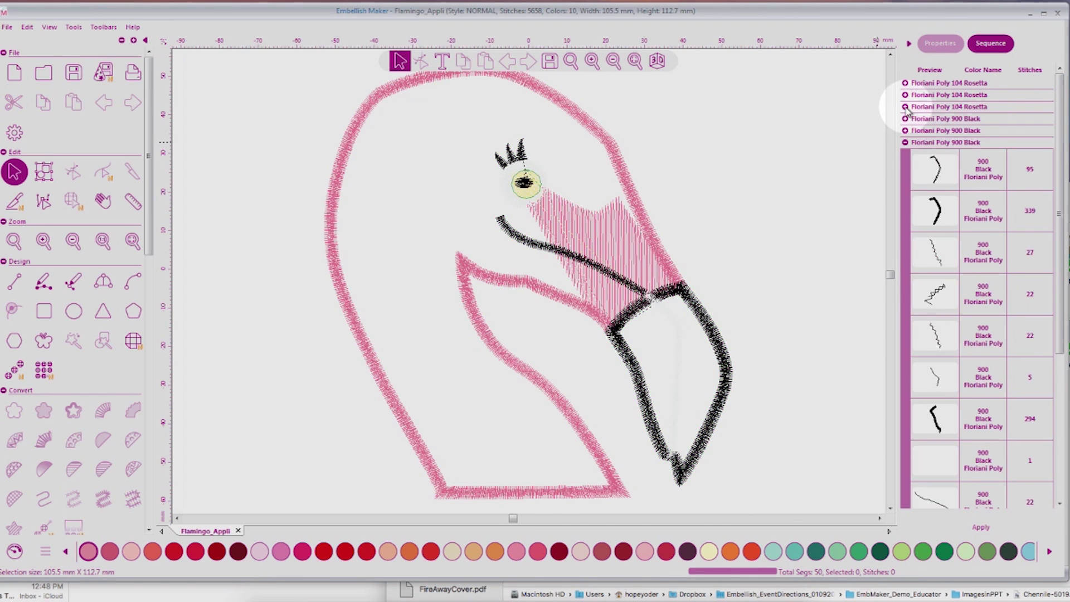
left_click(905, 143)
left_click(906, 83)
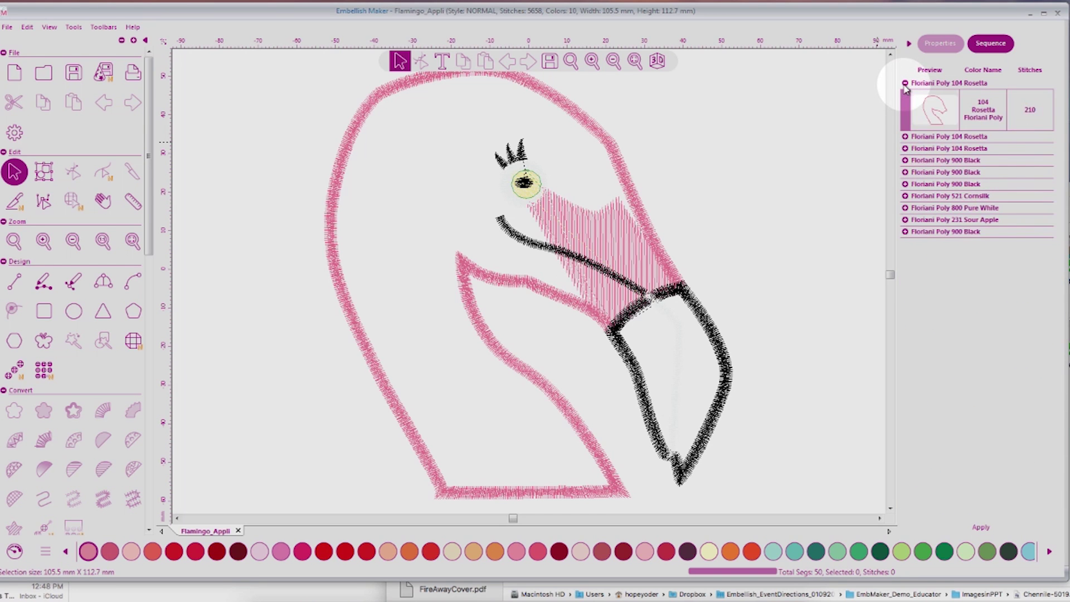
left_click(931, 107)
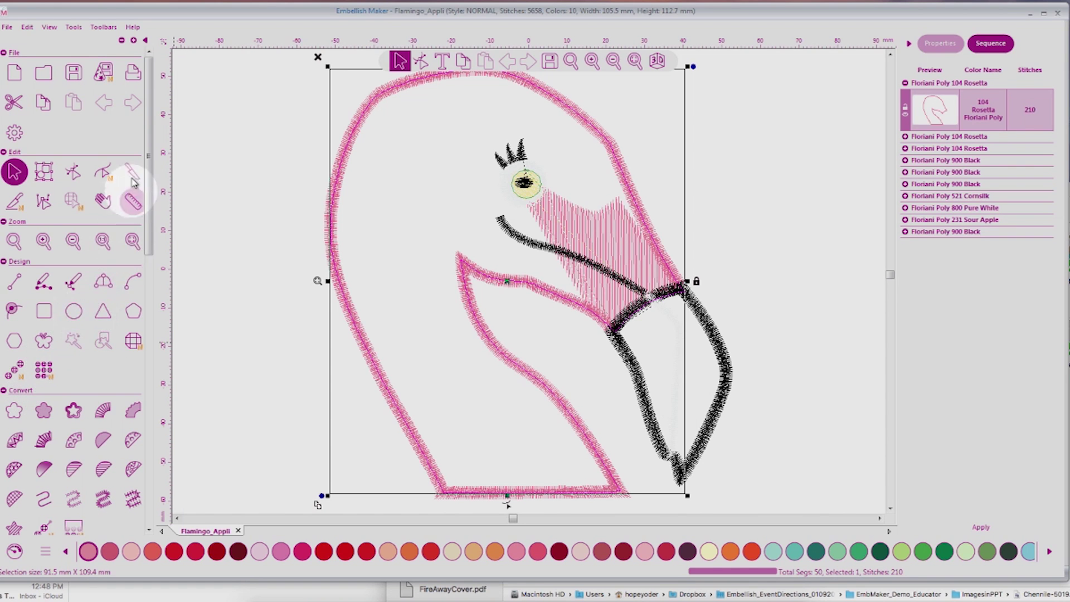
Convert the selected Rosetta outline into an appliqué with tackdown, bringing the design to 6316 stitches.
left_click(121, 42)
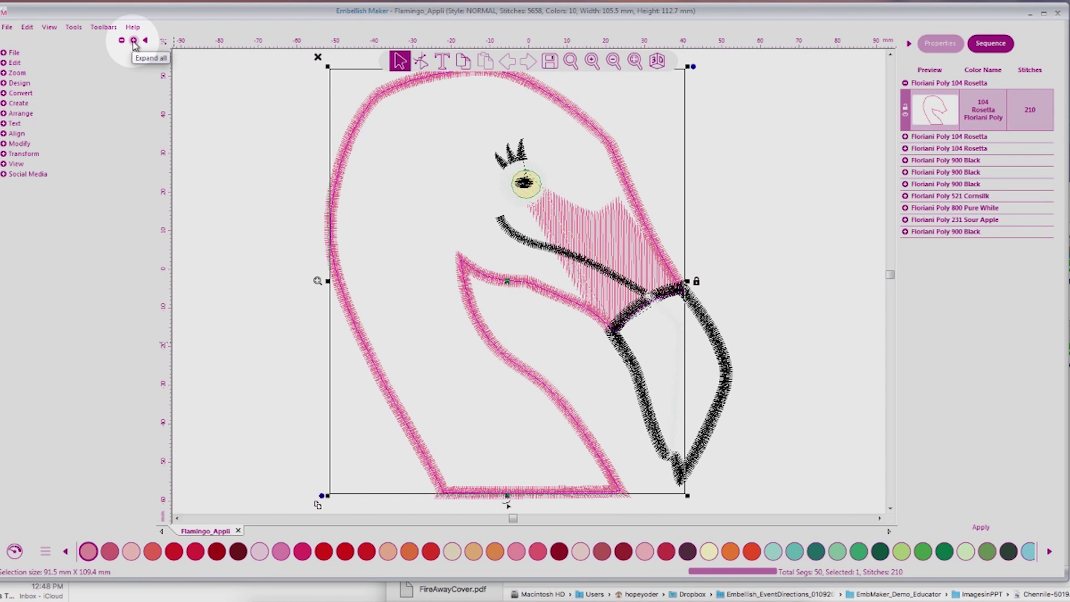
left_click(134, 42)
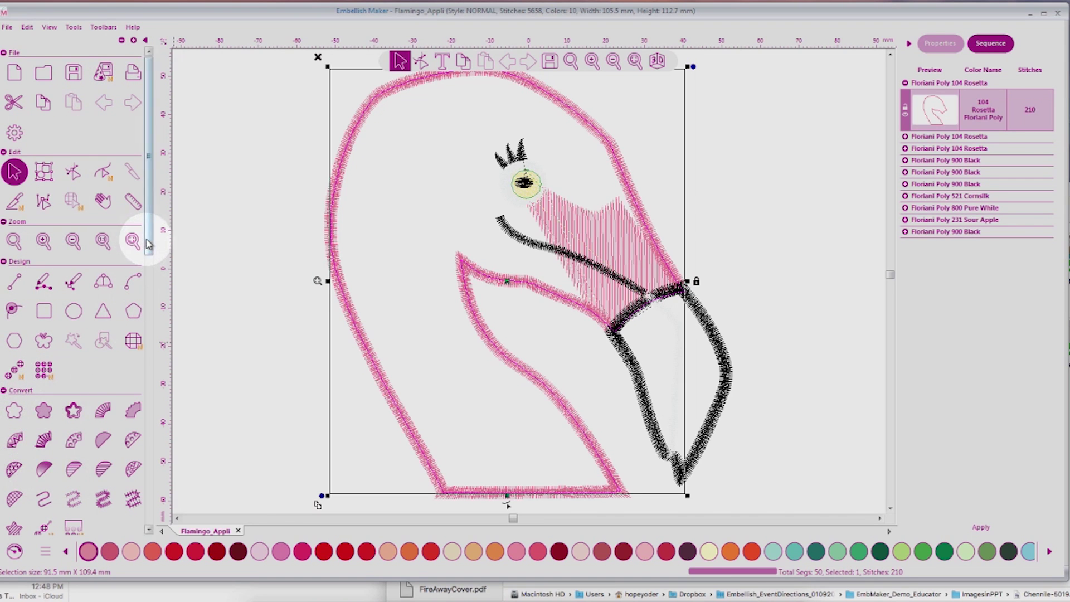
left_click_drag(149, 245, 149, 318)
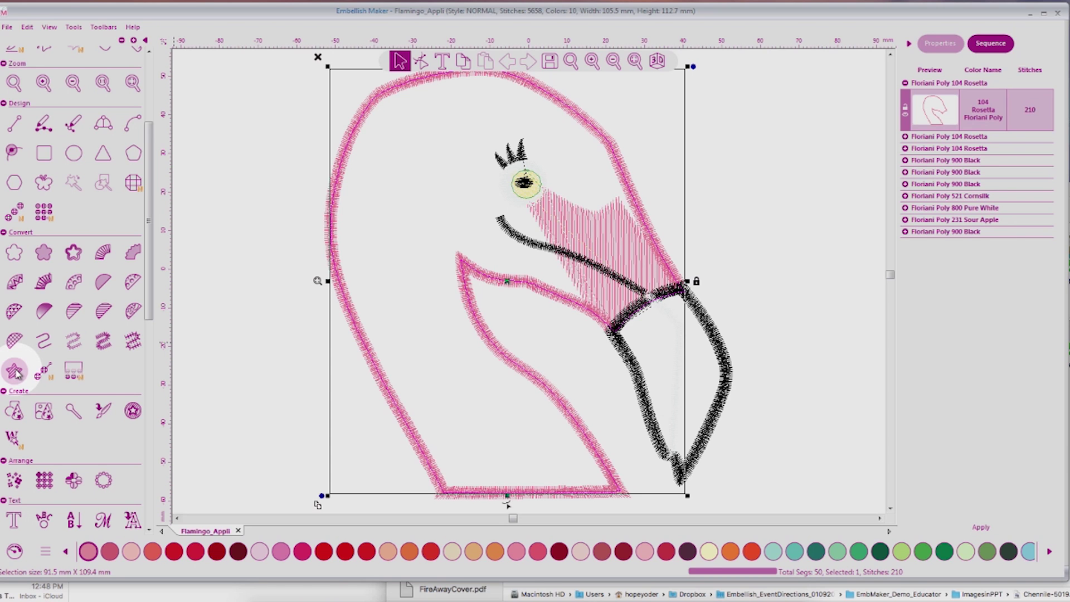
left_click(15, 372)
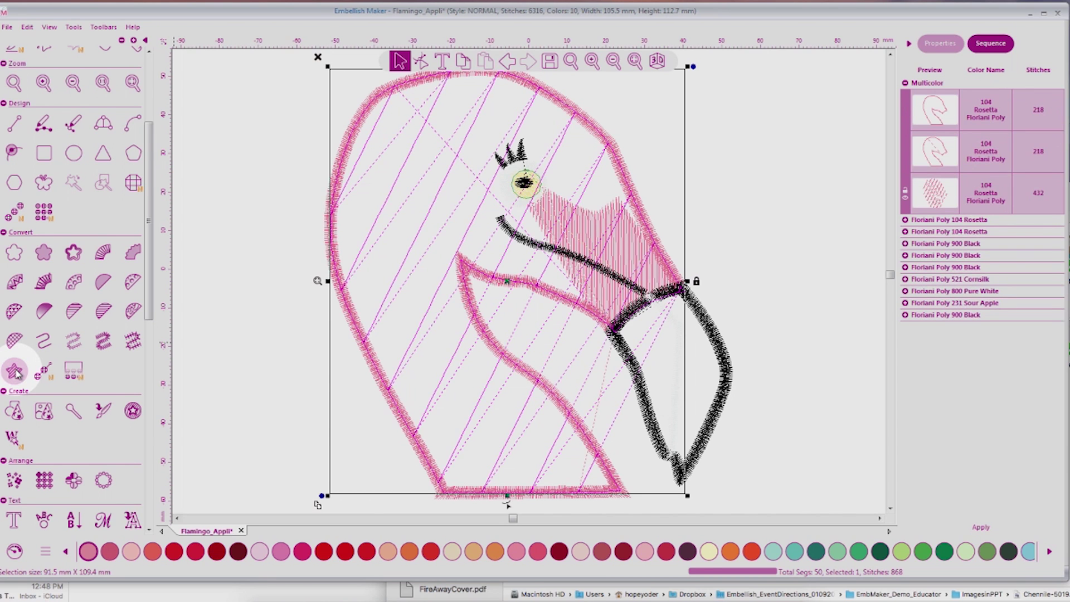
Switch to 3D stitch view and select the 207-stitch duplicate outline in the first Rosetta group.
left_click(660, 61)
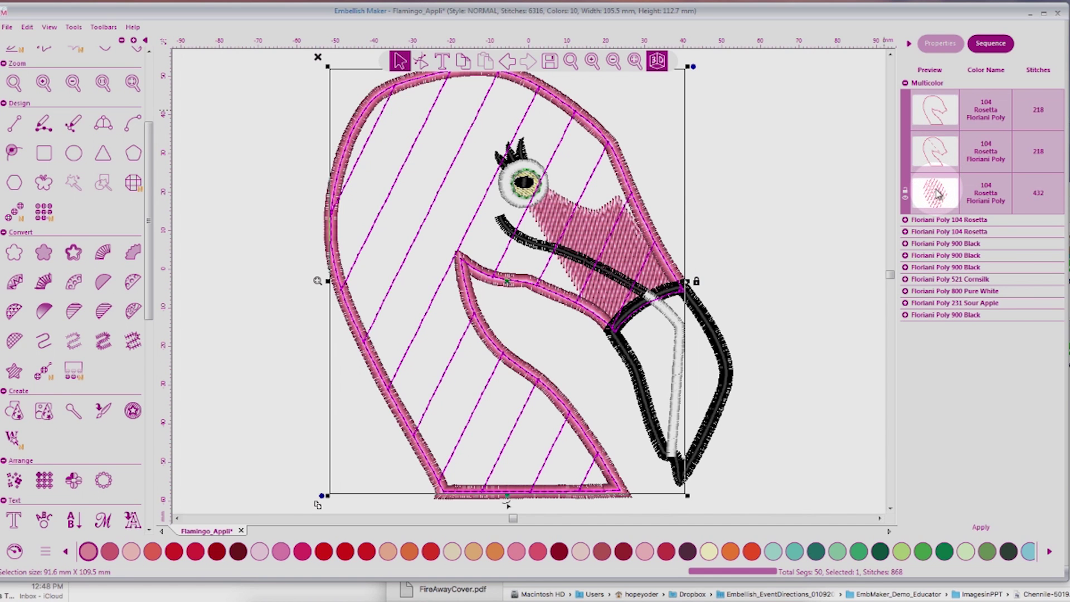
left_click(906, 220)
left_click(934, 244)
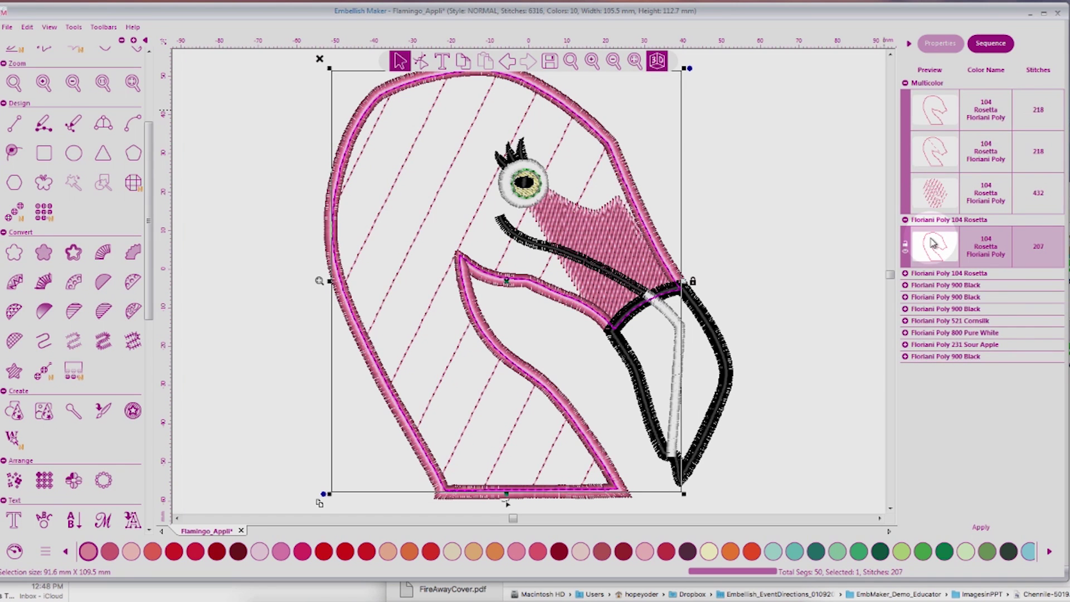
left_click(906, 275)
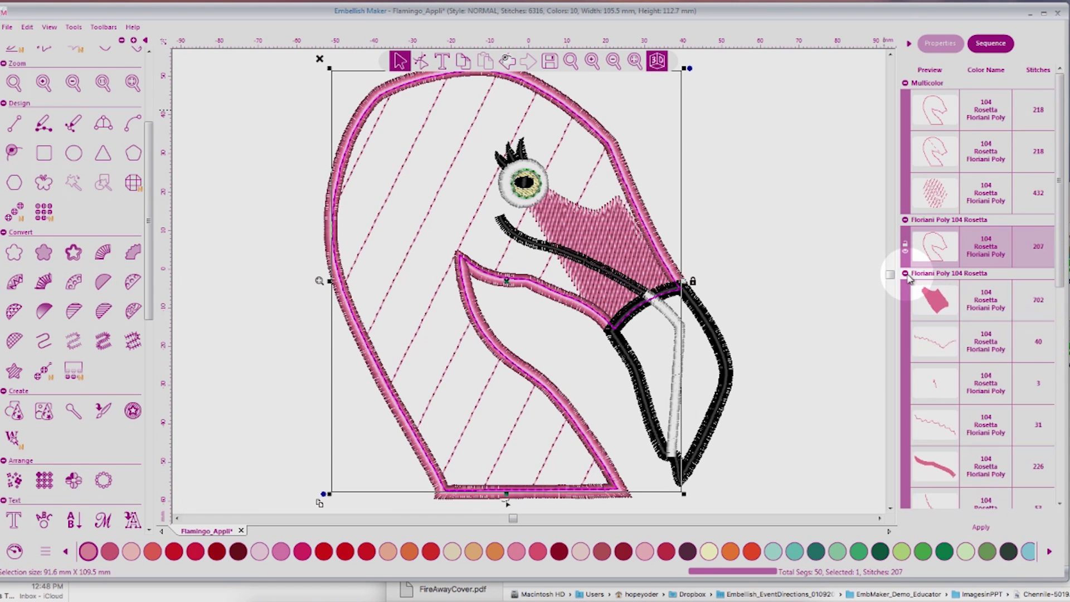
left_click(906, 274)
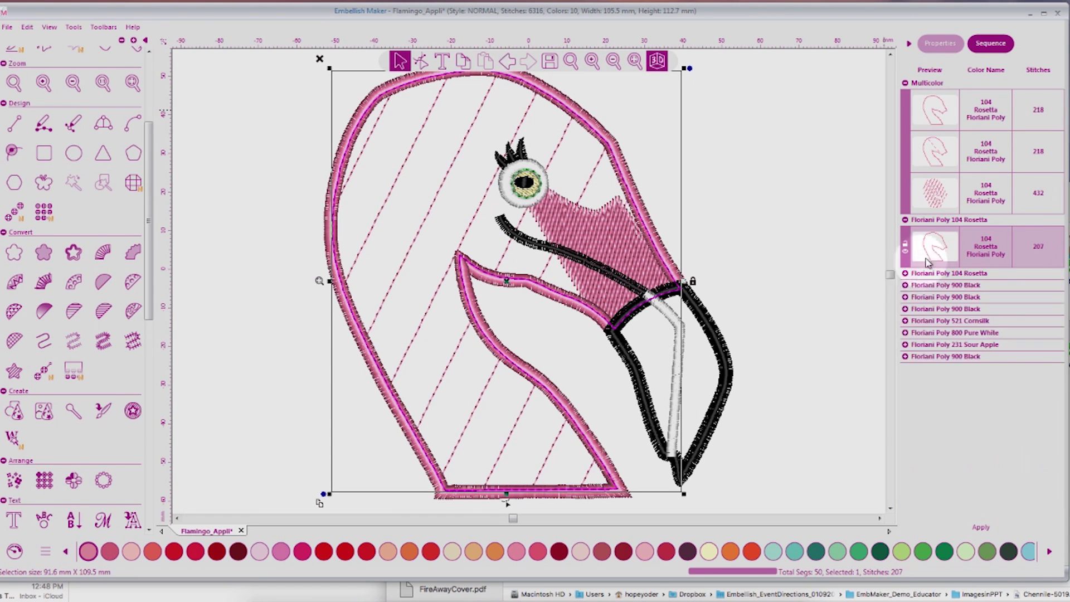
left_click(934, 254)
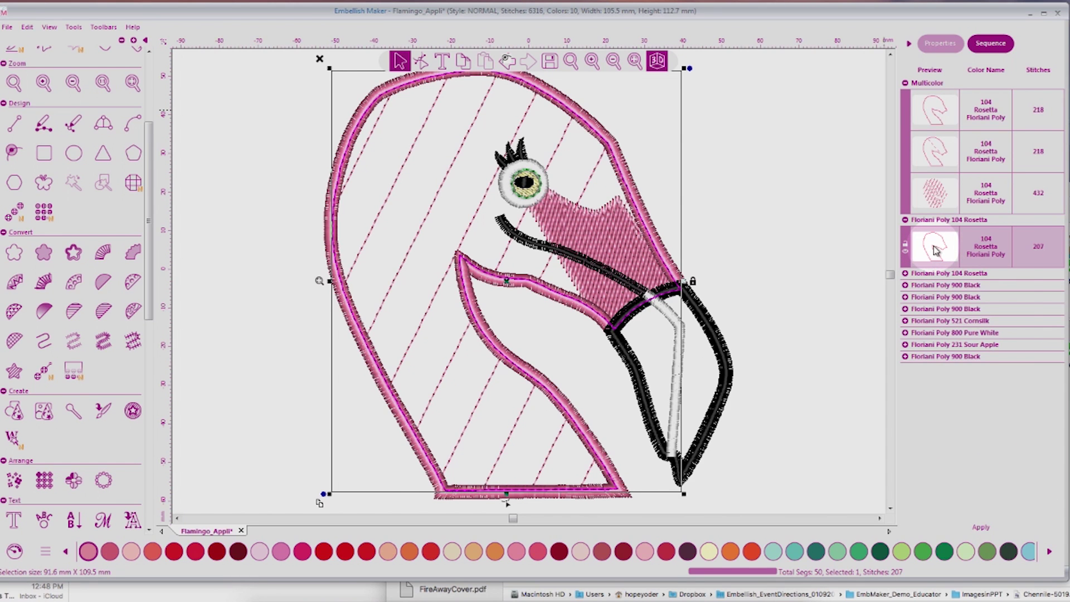
Delete the duplicate 207-stitch outline, leaving 6109 stitches and 9 colours.
right_click(936, 249)
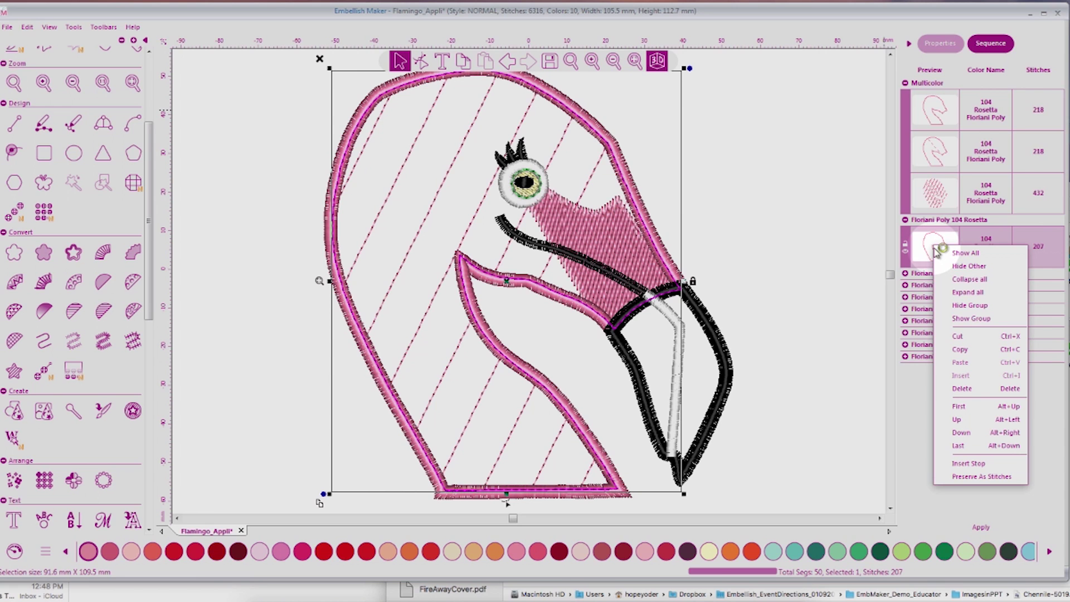
left_click(969, 391)
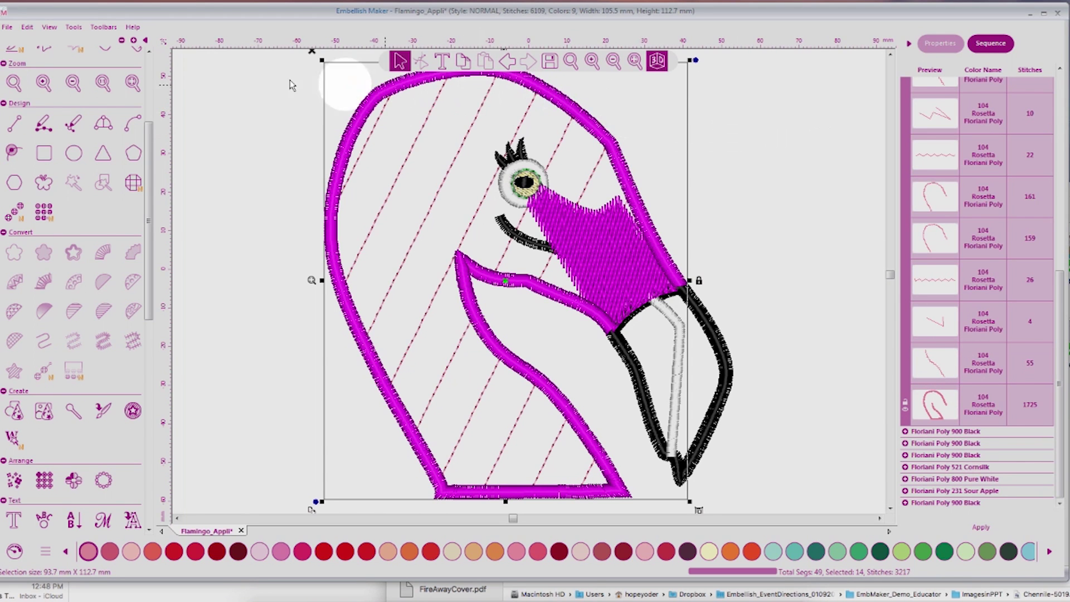
left_click(8, 28)
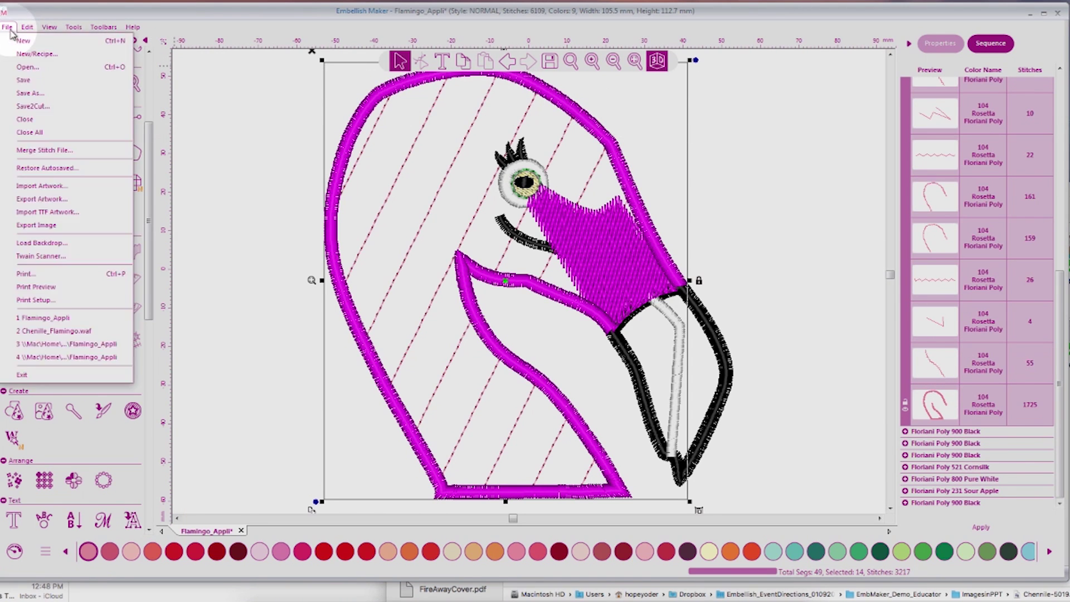
Save the design as sdcfsdfsdfdsfsdfd.waf in the Sample_Flamingo_QuiltedDoorStopper folder.
left_click(29, 93)
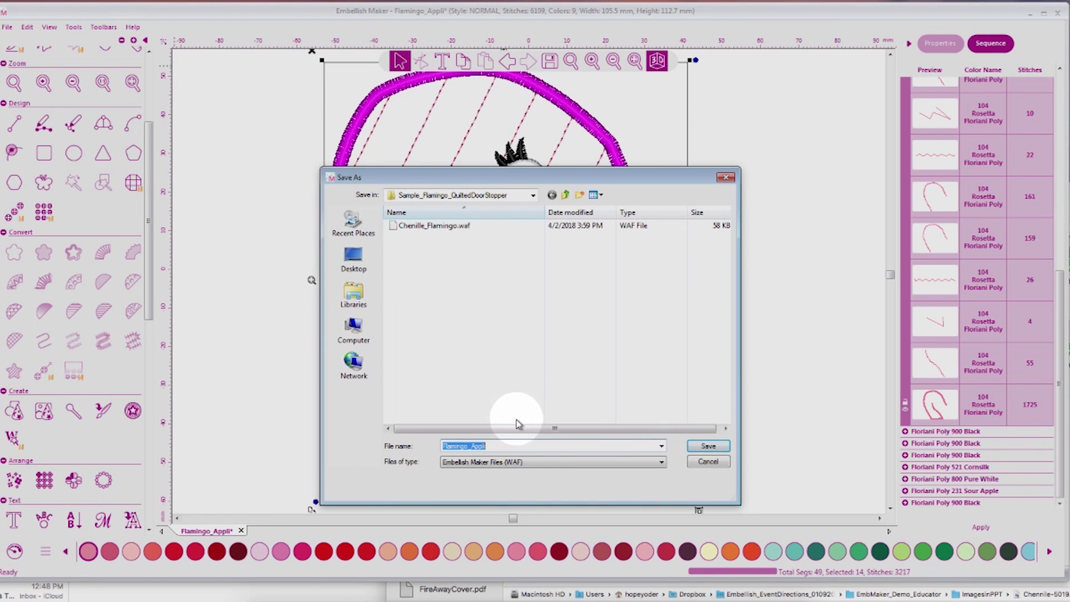
type("sd")
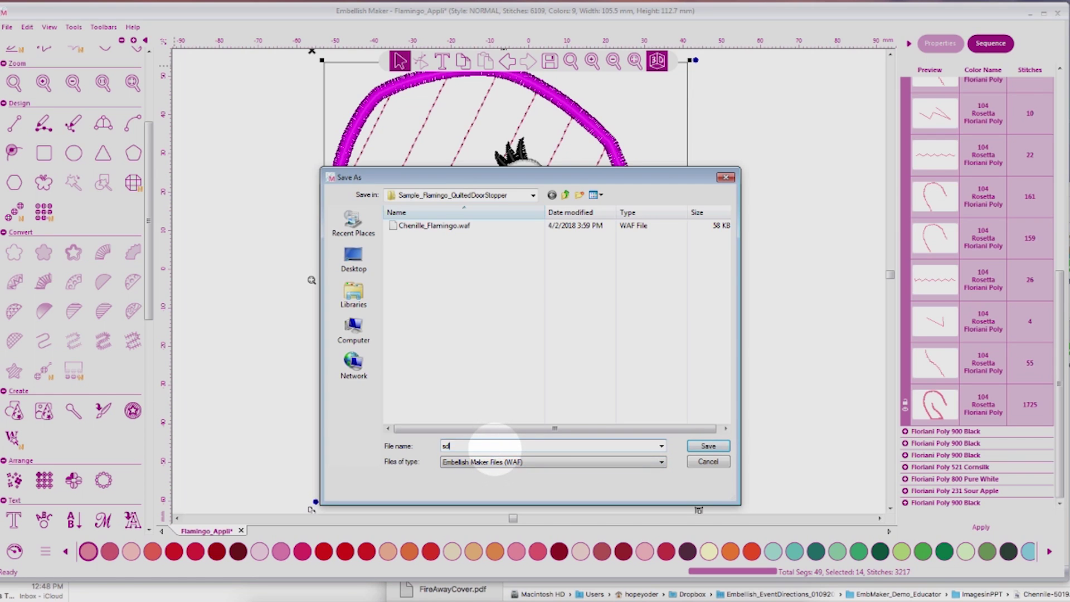
type("fdfsdfsdfdsfsdfd")
key("Tab")
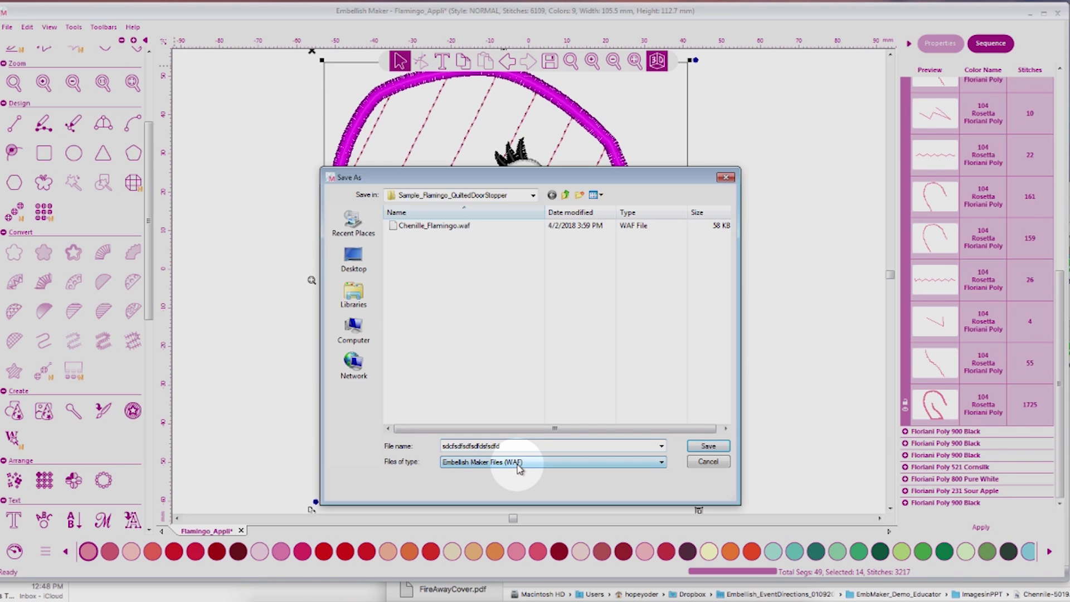
left_click(705, 446)
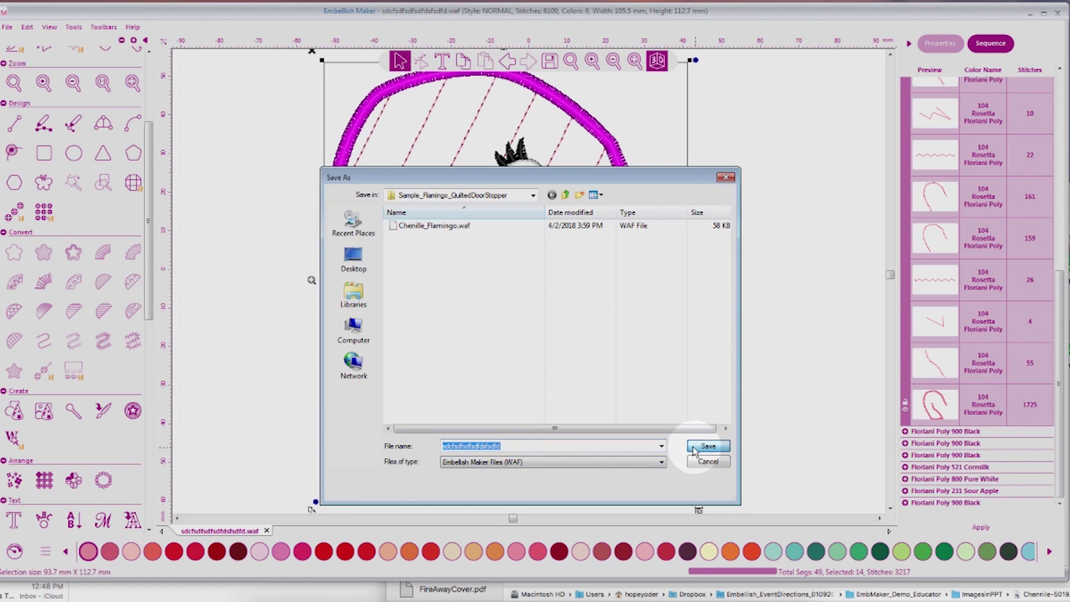
left_click(8, 28)
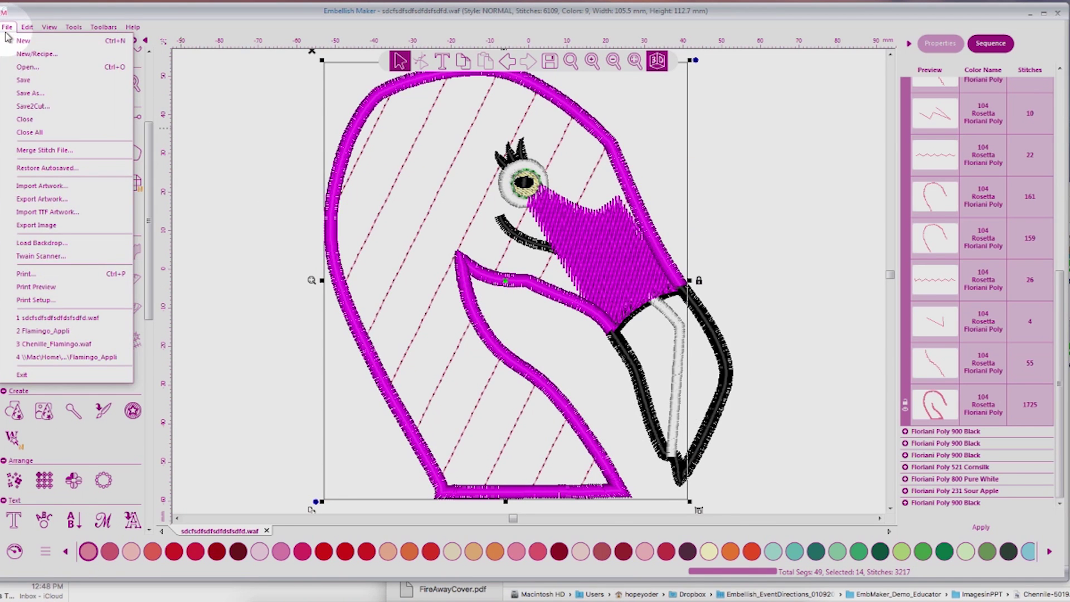
In Save As, set the file type to Baby Lock/Brother/Bernina (PES).
left_click(28, 93)
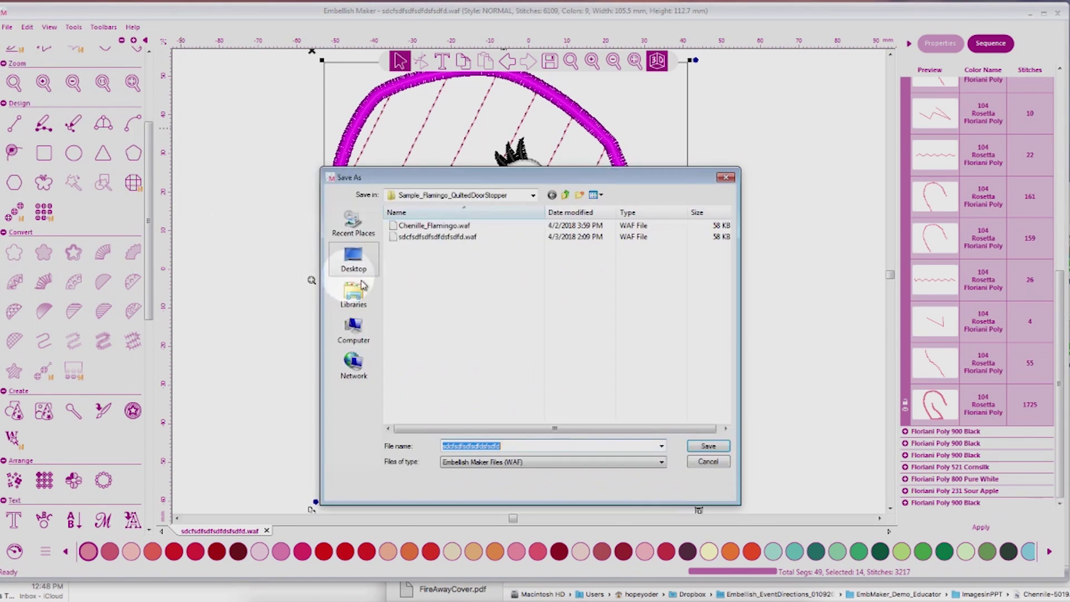
left_click(534, 464)
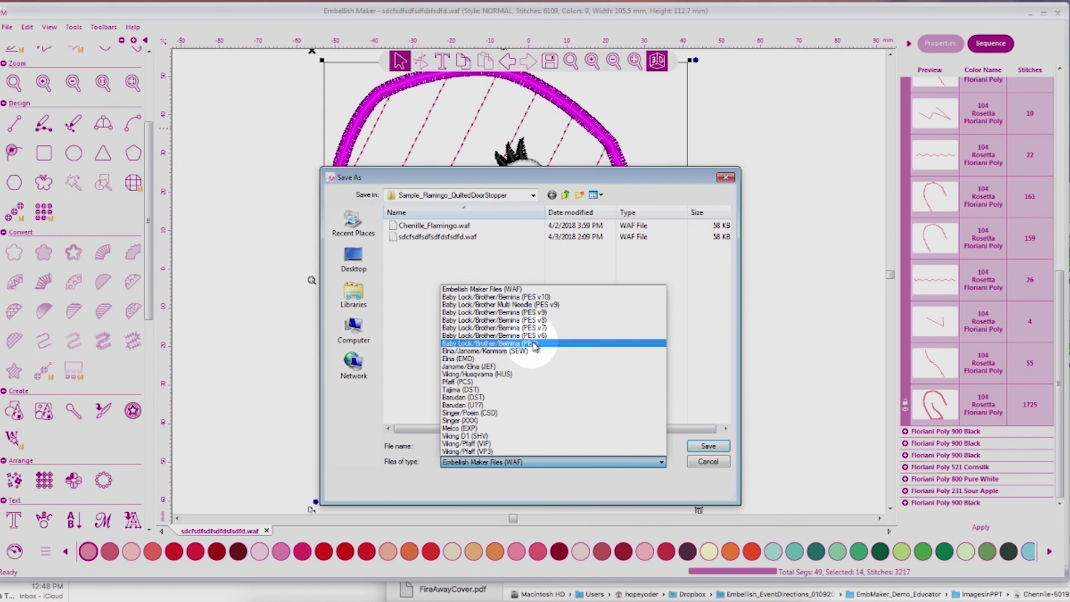
left_click(534, 345)
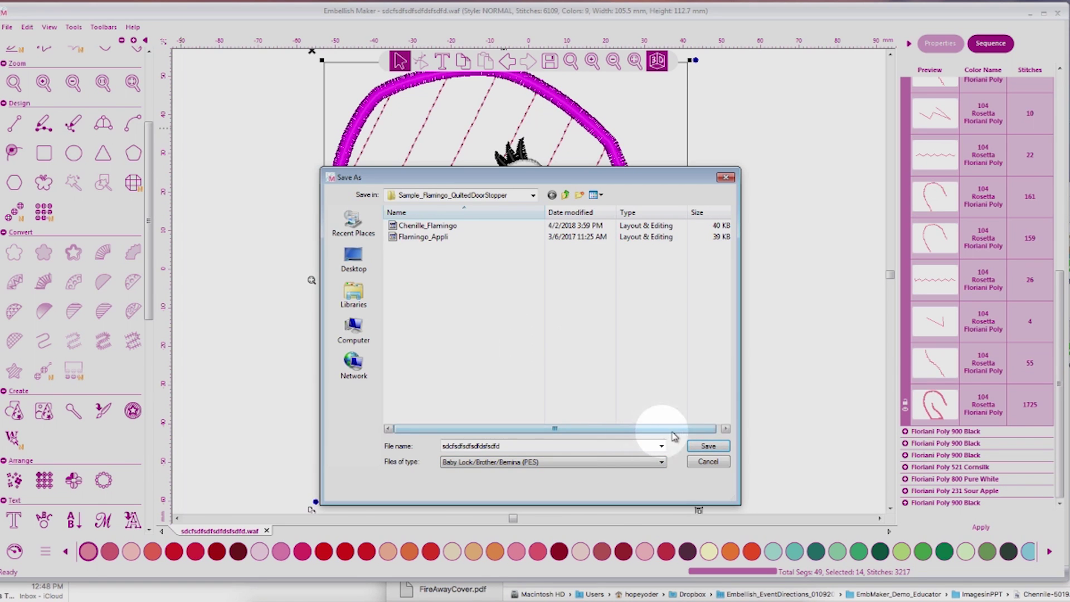